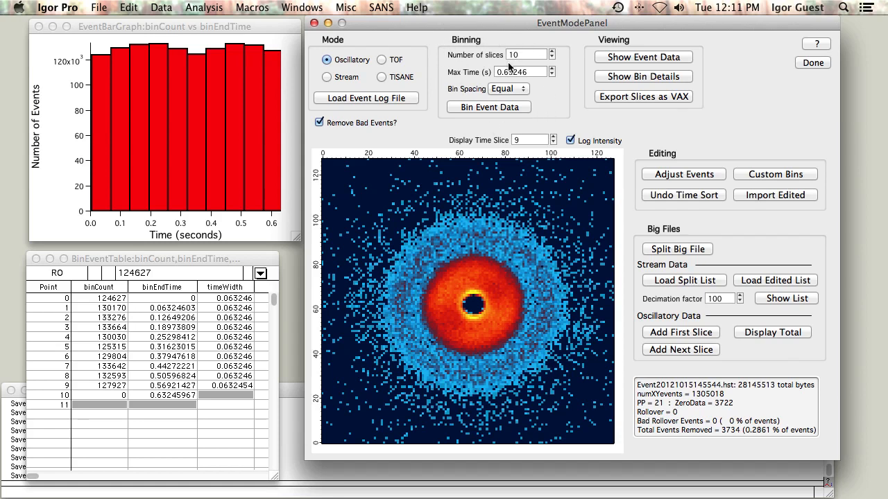
Set the number of slices to 33 and bin the event data with equal spacing
click(553, 53)
click(553, 53)
click(553, 53)
click(512, 107)
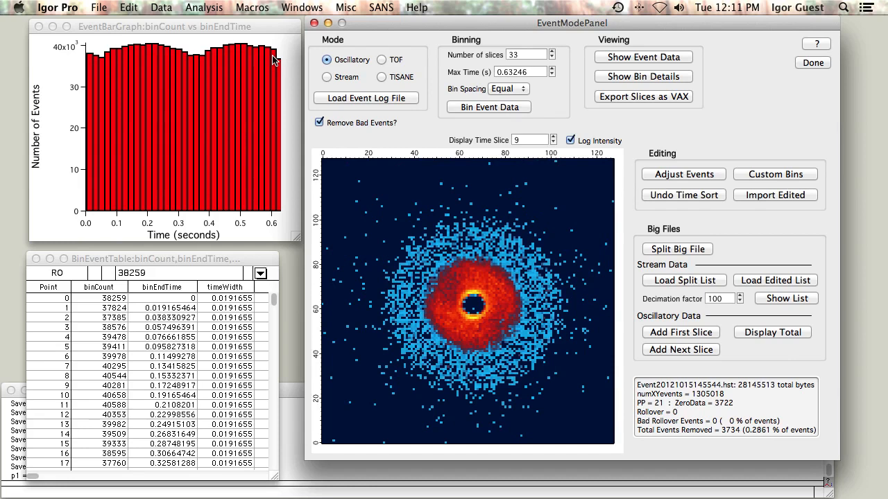
Step the displayed time slice of the detector image up to 17
click(554, 139)
click(554, 138)
click(553, 137)
click(552, 137)
click(553, 138)
click(553, 137)
click(553, 138)
click(552, 138)
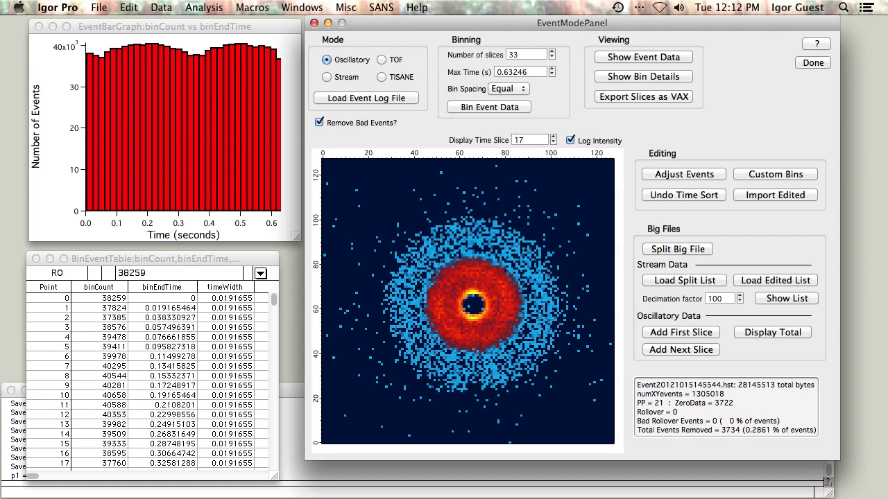
Change the bin spacing to Fibonacci and rebin the event data
click(524, 92)
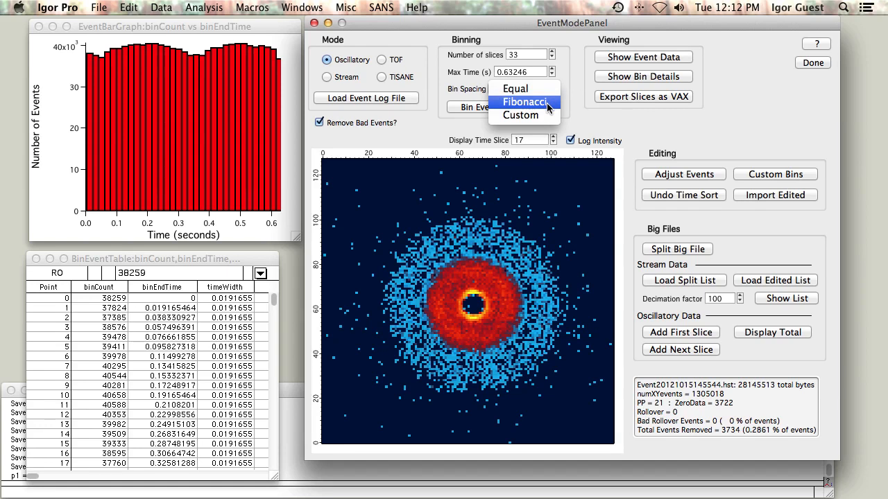
click(547, 105)
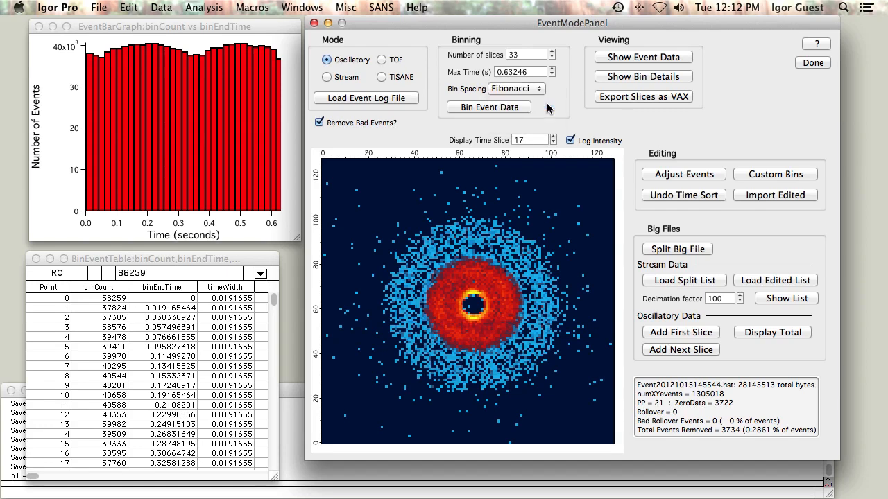
click(515, 111)
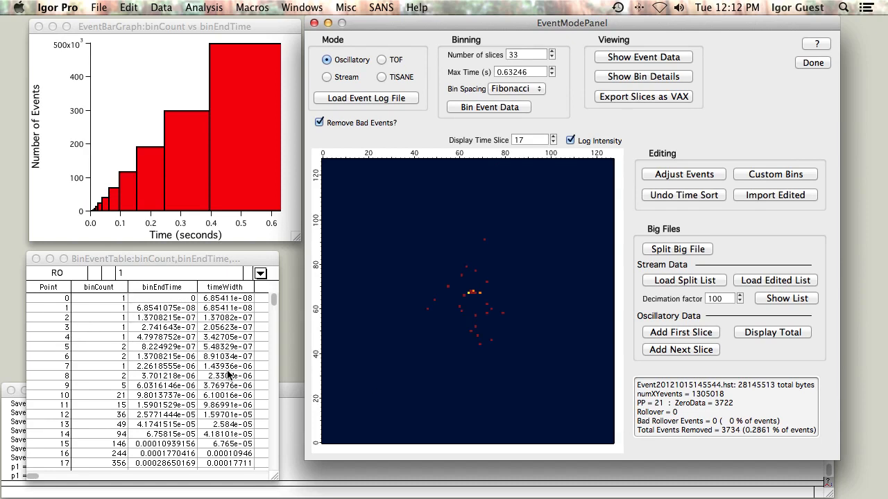
Reduce the number of slices to 11 and rebin the event data
click(273, 302)
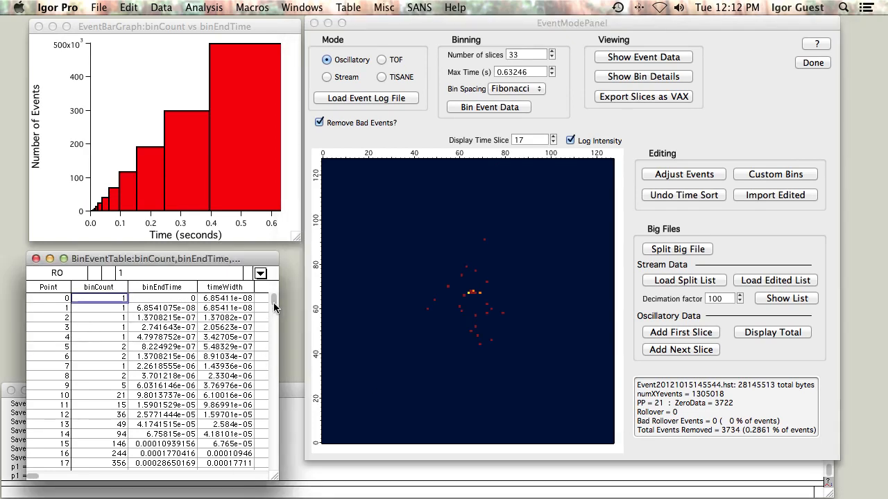
click(532, 50)
double_click(513, 54)
text(11)
key(Return)
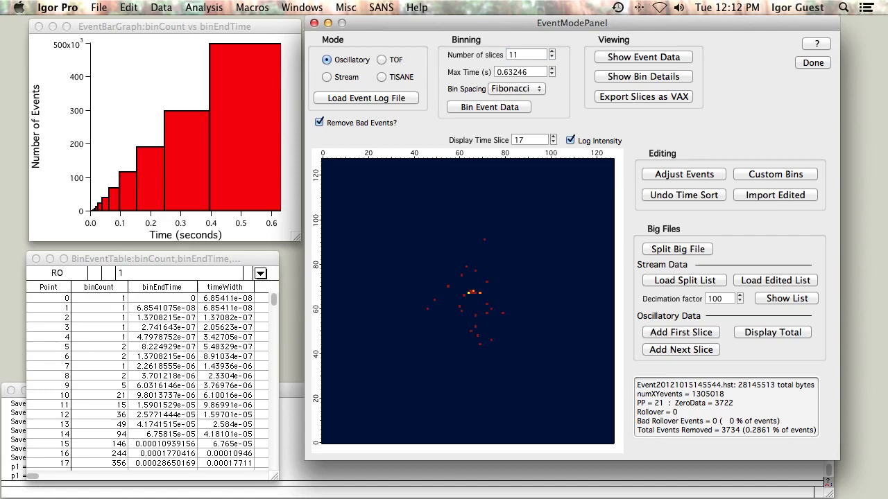
click(494, 106)
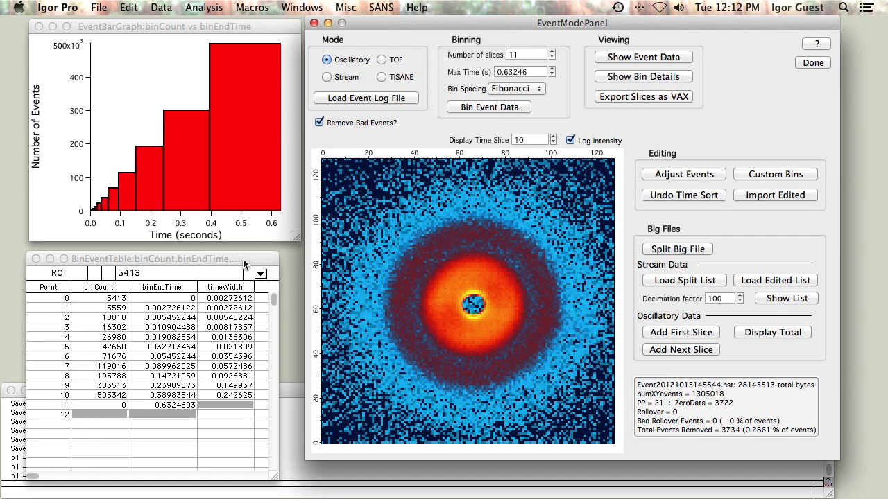
Step the displayed time slice down one at a time to 0 to examine the Fibonacci bins
drag(244, 264, 245, 256)
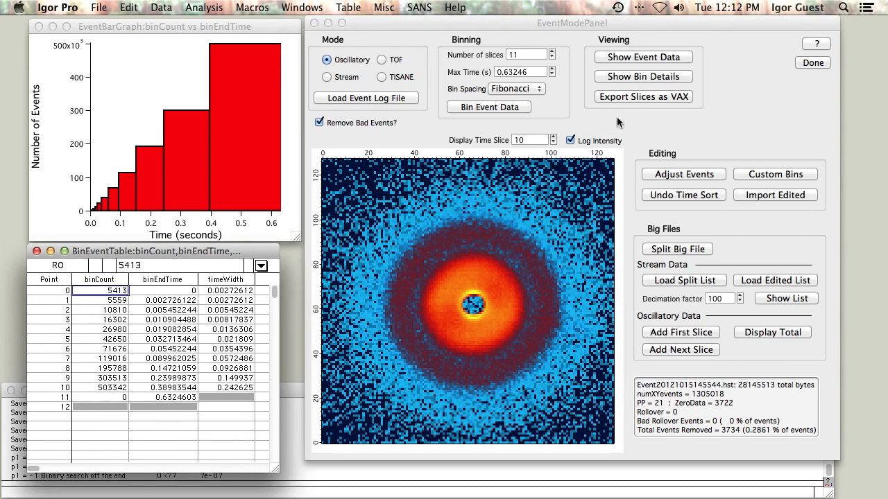
click(553, 143)
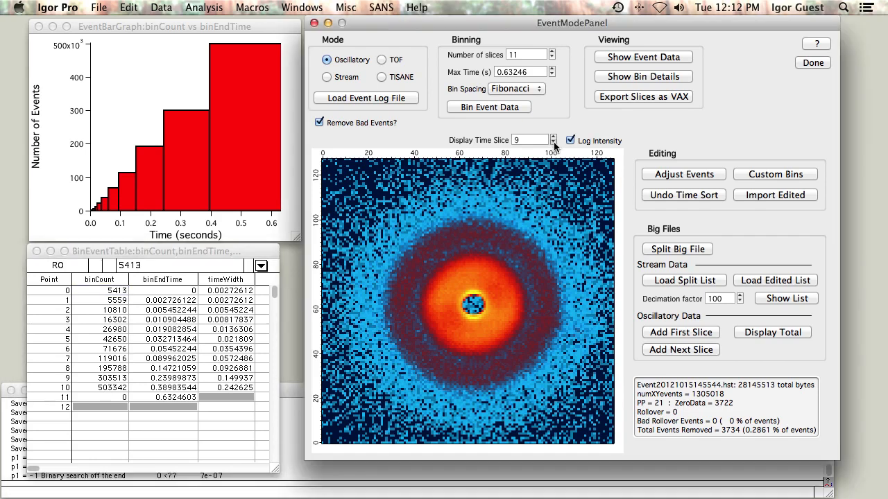
click(553, 143)
click(552, 142)
click(553, 143)
click(553, 142)
click(553, 142)
click(553, 143)
click(553, 143)
click(553, 143)
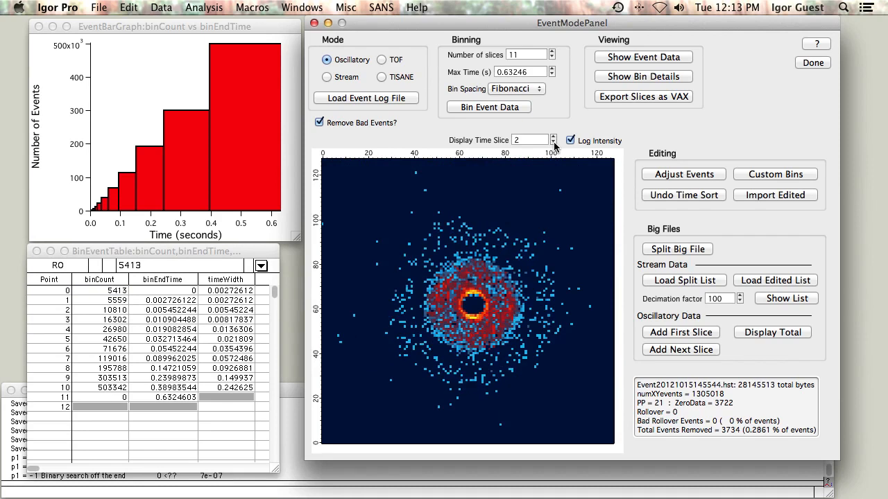
click(553, 143)
click(554, 143)
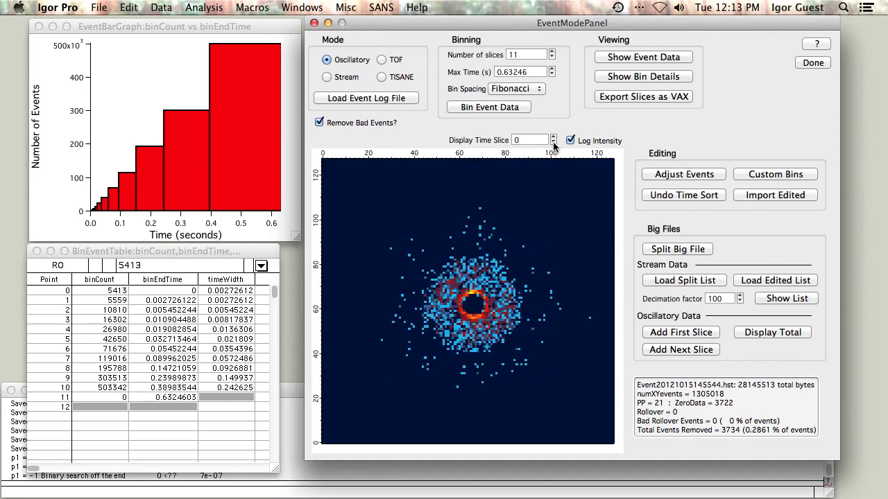
Step the displayed time slice back up to 7
click(552, 138)
click(553, 138)
click(553, 137)
click(552, 137)
click(553, 138)
click(553, 138)
click(553, 137)
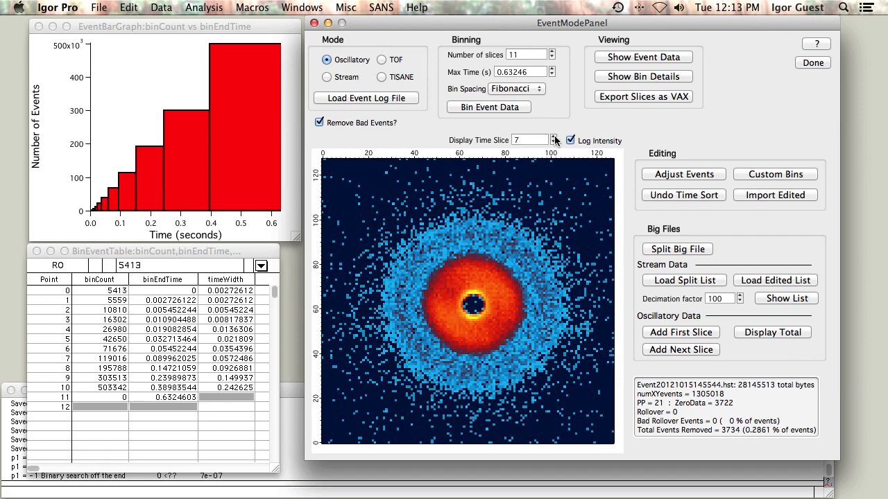
Change the bin spacing to Custom and reposition the custom bin window that opens
click(537, 90)
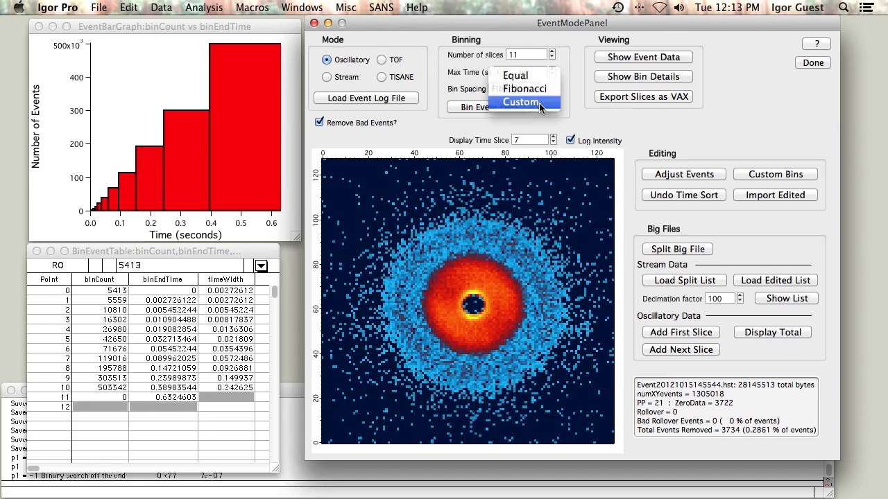
click(539, 103)
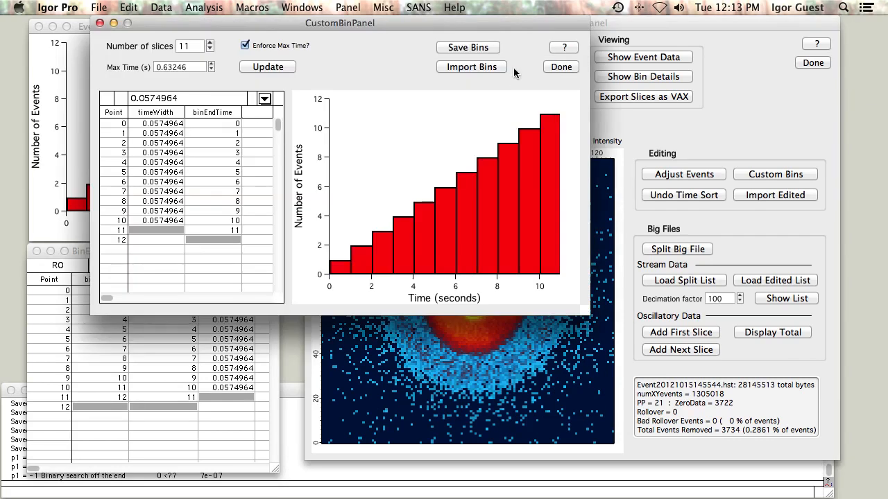
drag(504, 23, 529, 129)
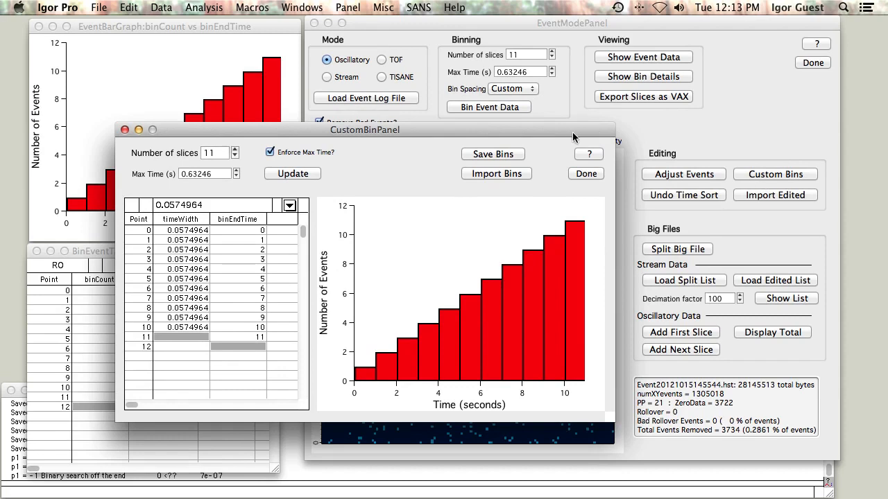
drag(576, 131, 568, 6)
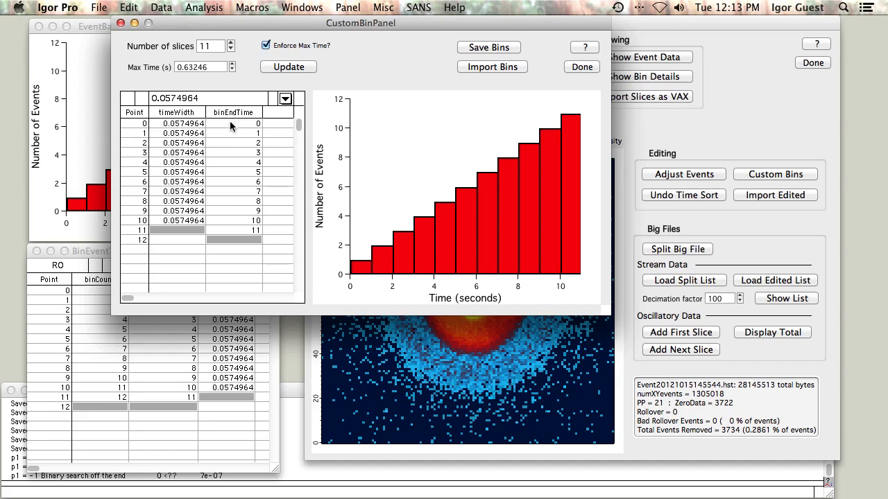
Set the time widths of points 0 and 10 to 0.1 and update the custom bins
click(229, 223)
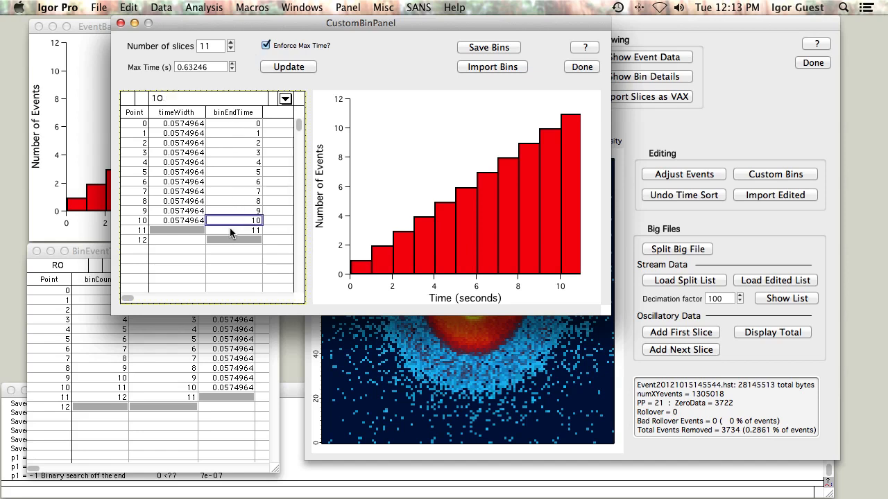
click(178, 126)
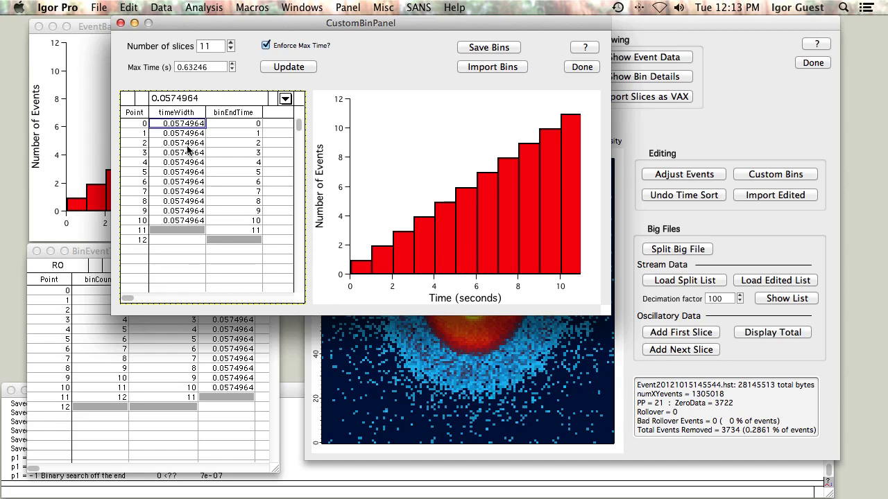
text(0.1)
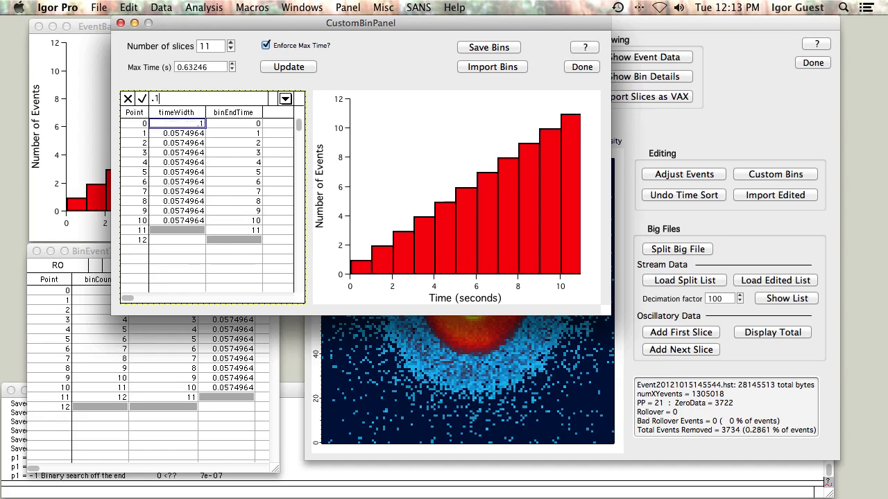
click(187, 221)
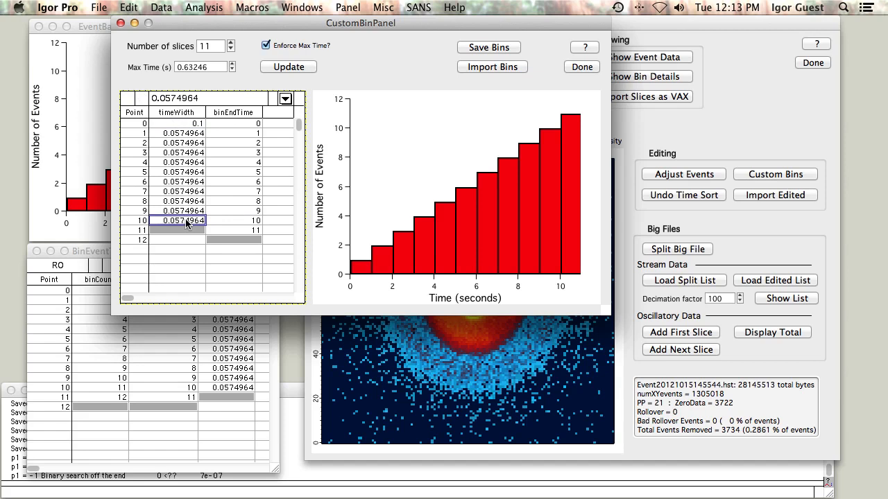
text(0.1)
key(Return)
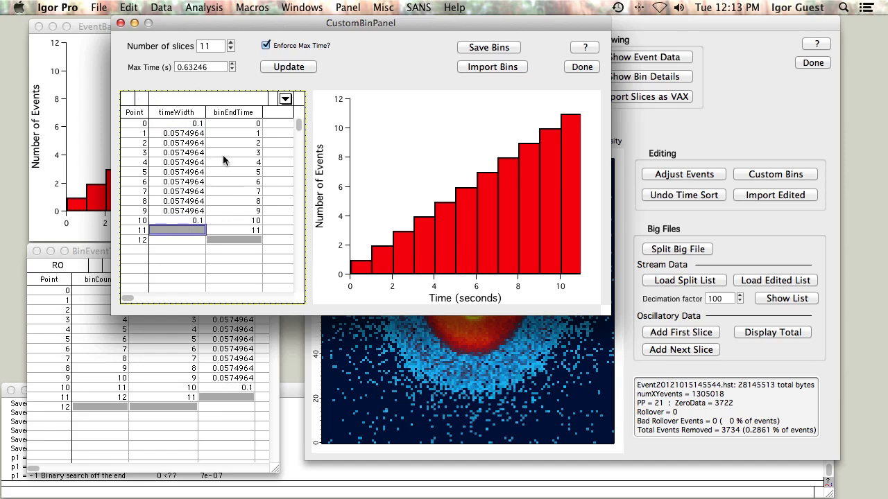
click(284, 68)
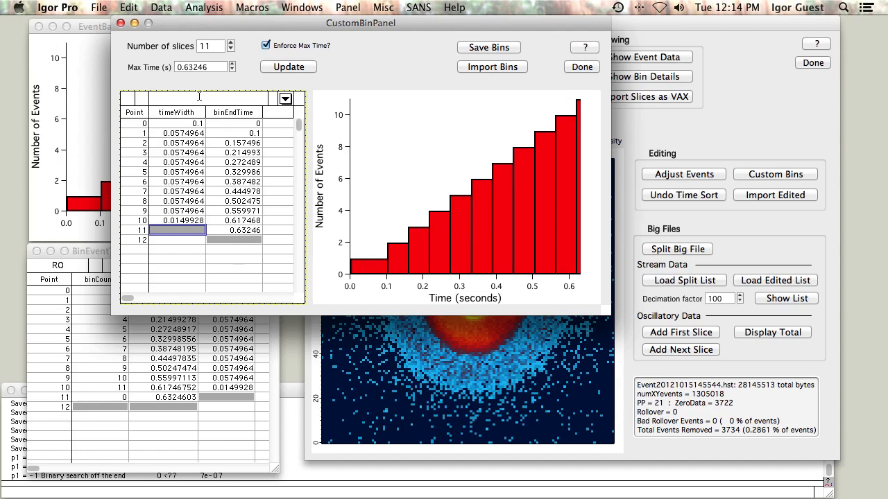
Set the time widths of points 5 and 6 to 0.01 and point 10 to 0.1, and update the custom bins
click(177, 172)
text(.01)
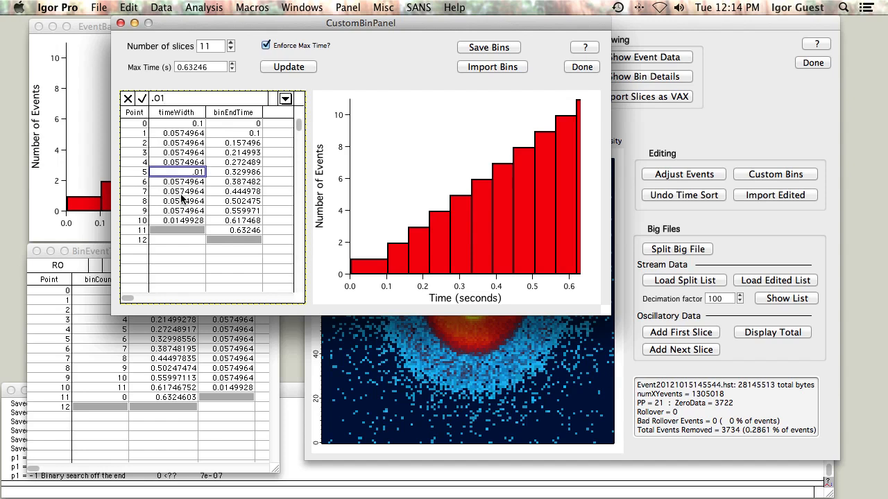
key(Return)
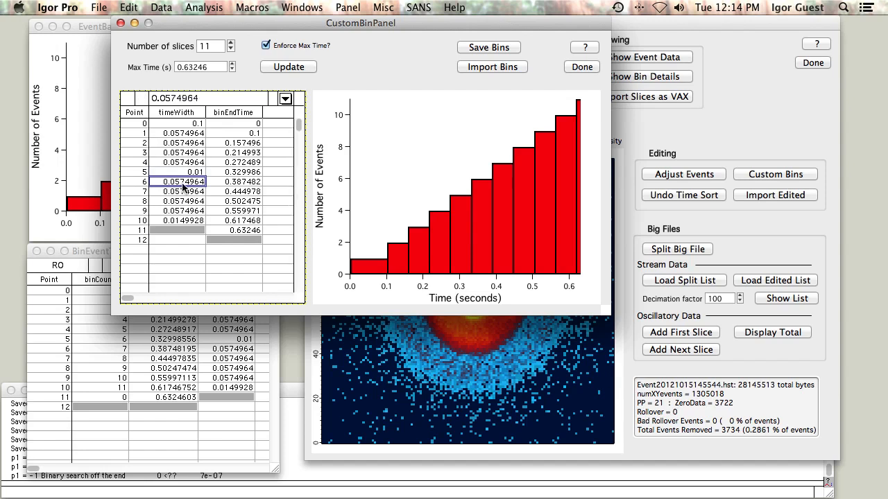
text(.01)
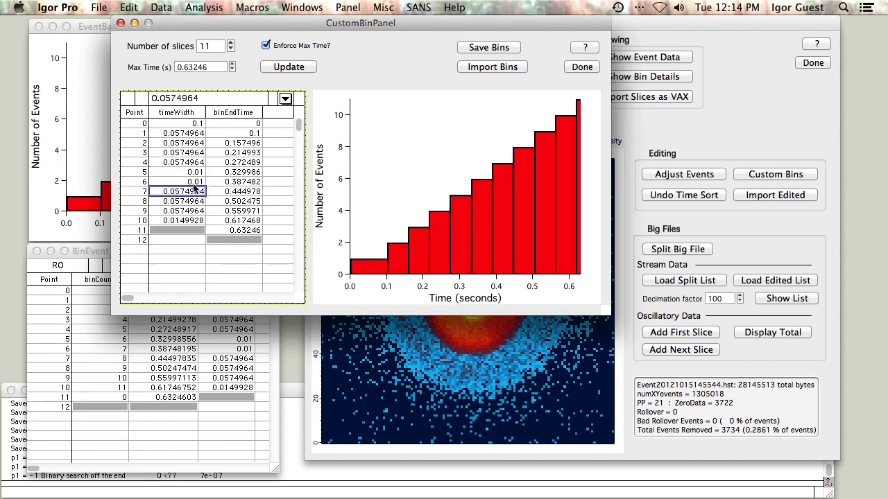
click(177, 221)
text(0.1)
key(Return)
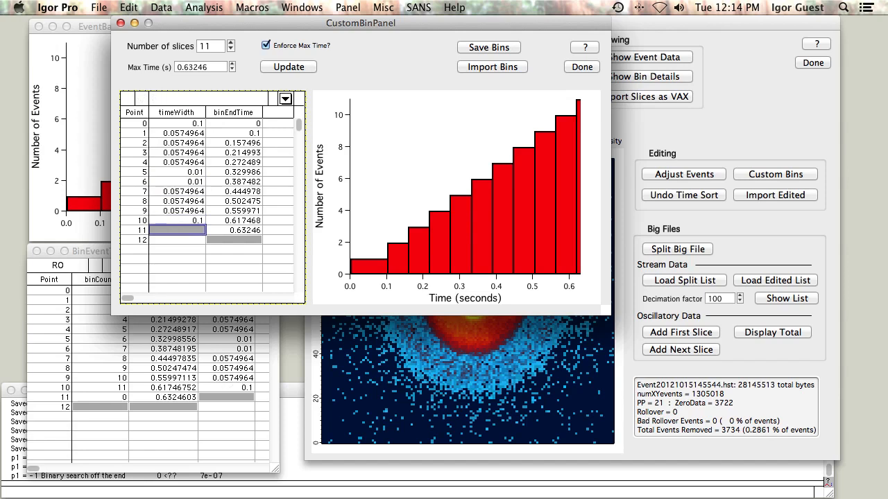
click(292, 67)
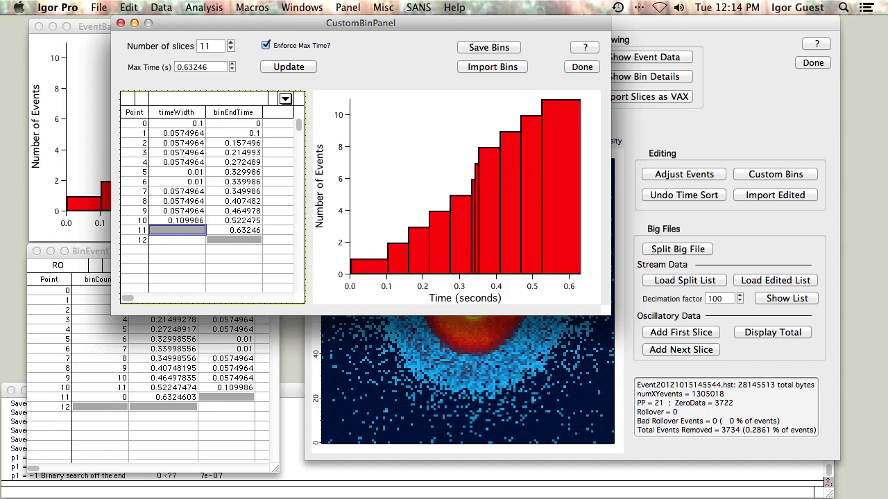
Move the custom bin window aside and bin the event data with the custom time widths
drag(389, 24, 512, 136)
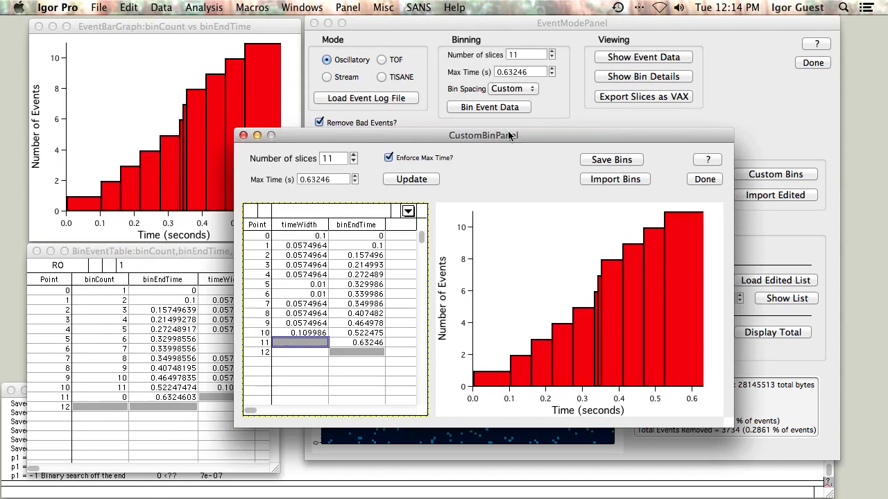
drag(470, 24, 471, 25)
click(486, 109)
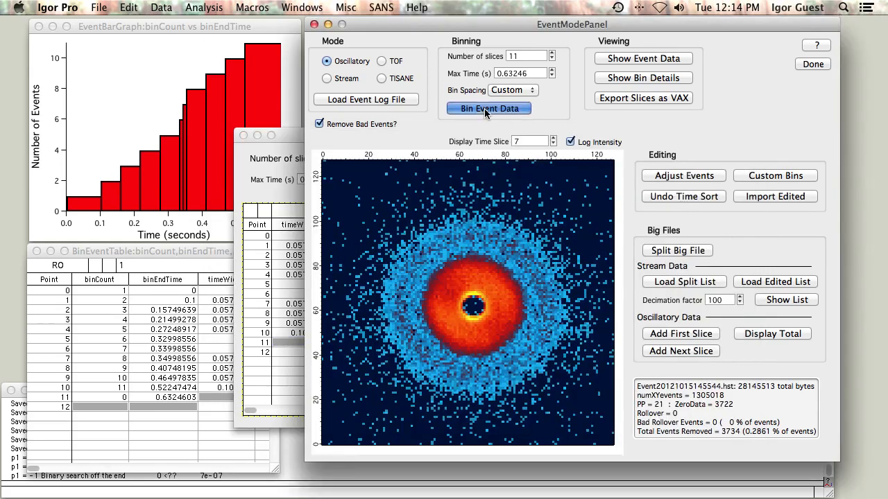
Close the event bar graph, finish the custom bin editing, and shift the event mode window aside
drag(183, 29, 159, 24)
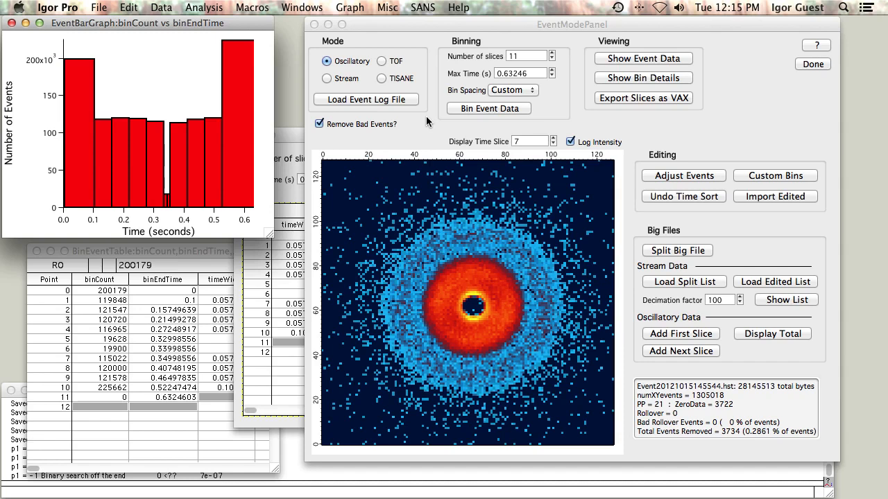
click(10, 24)
click(275, 143)
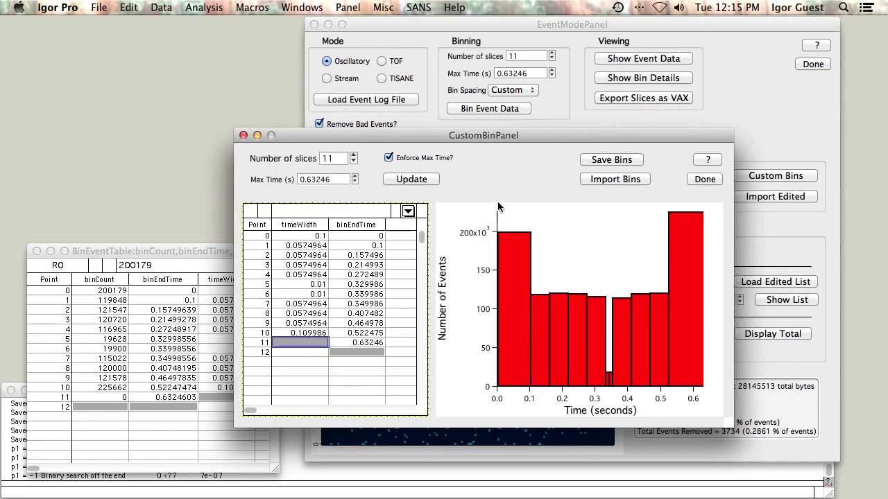
click(699, 178)
drag(441, 25, 375, 23)
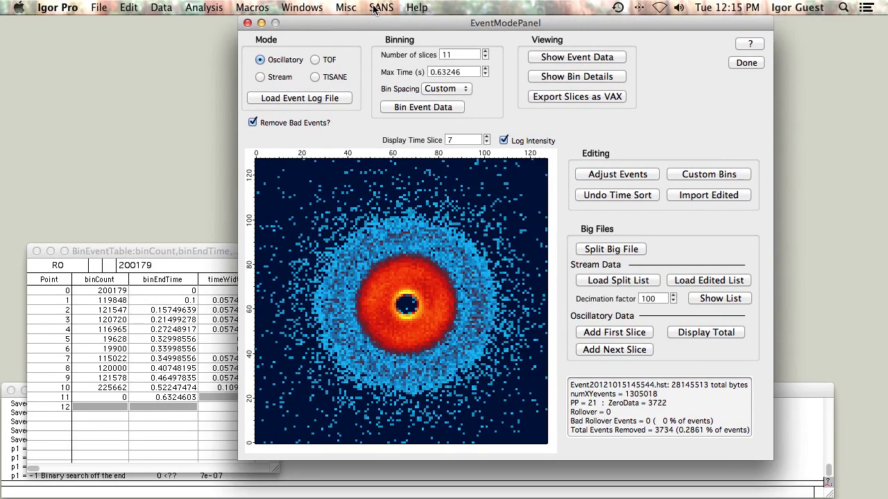
Show the event data graphs and the bin details again
click(589, 61)
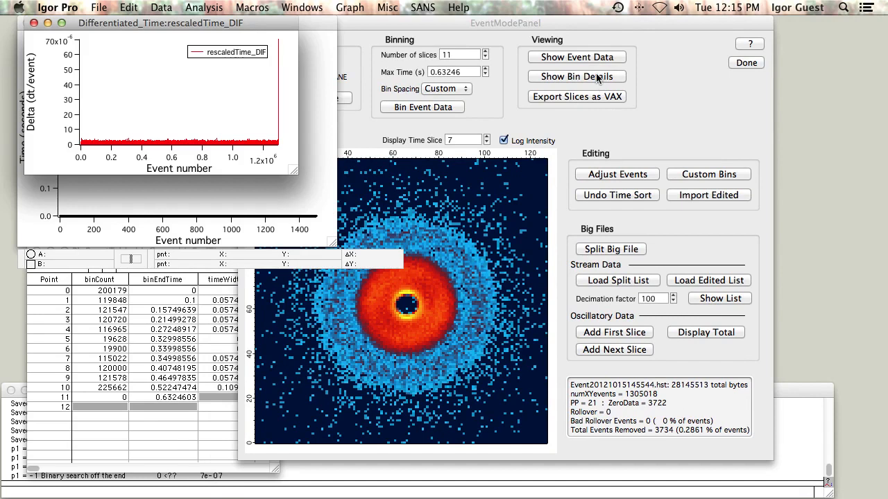
click(614, 78)
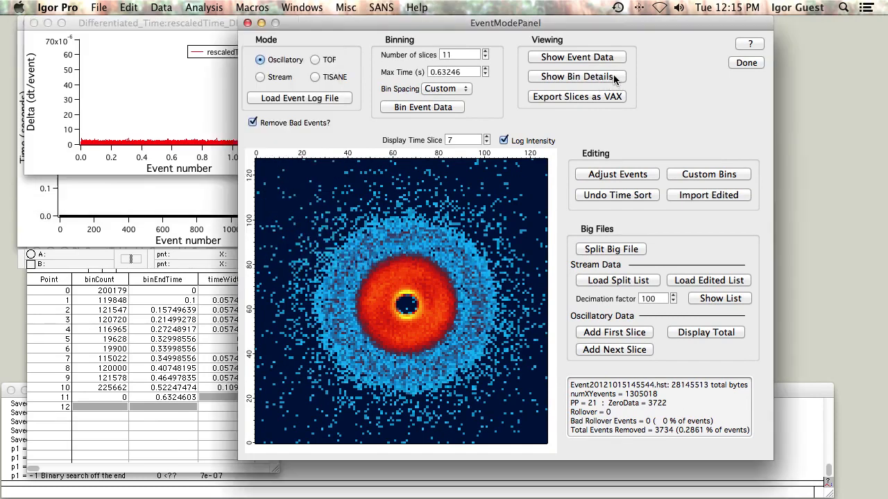
click(613, 78)
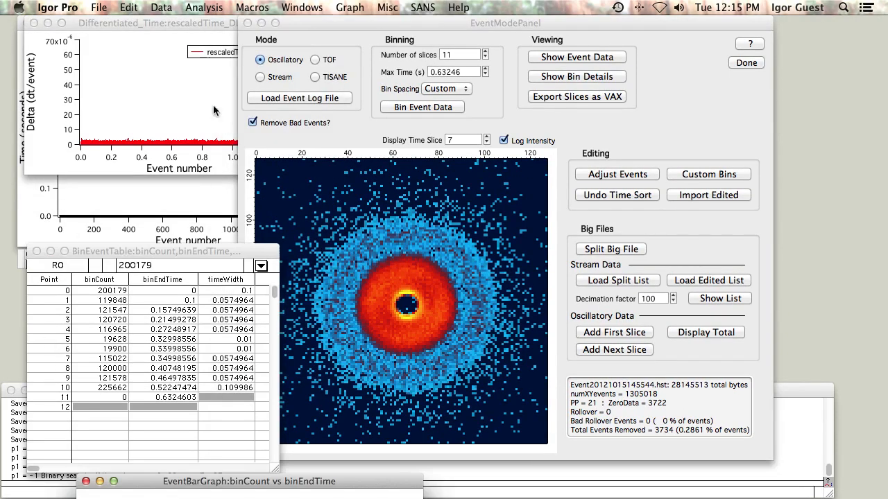